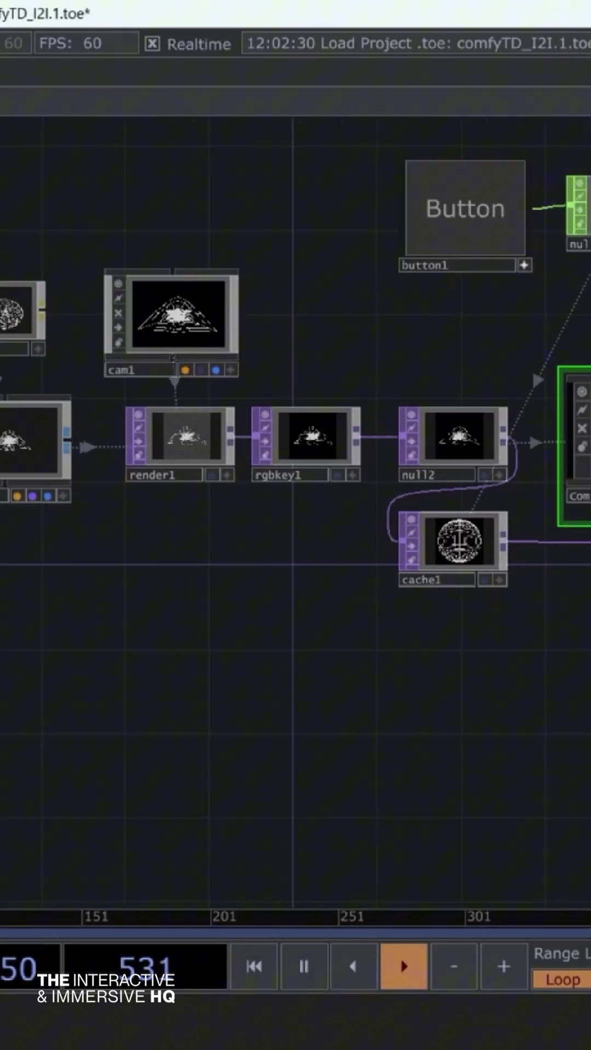
{"action": "scroll", "coordinate": [227, 353], "scroll_direction": "up", "scroll_amount": 5}
- Capture the current geometry render into cache1 using button1, then view the nodes after ComfyTD
{"action": "left_click_drag", "start_coordinate": [6, 371], "coordinate": [279, 595]}
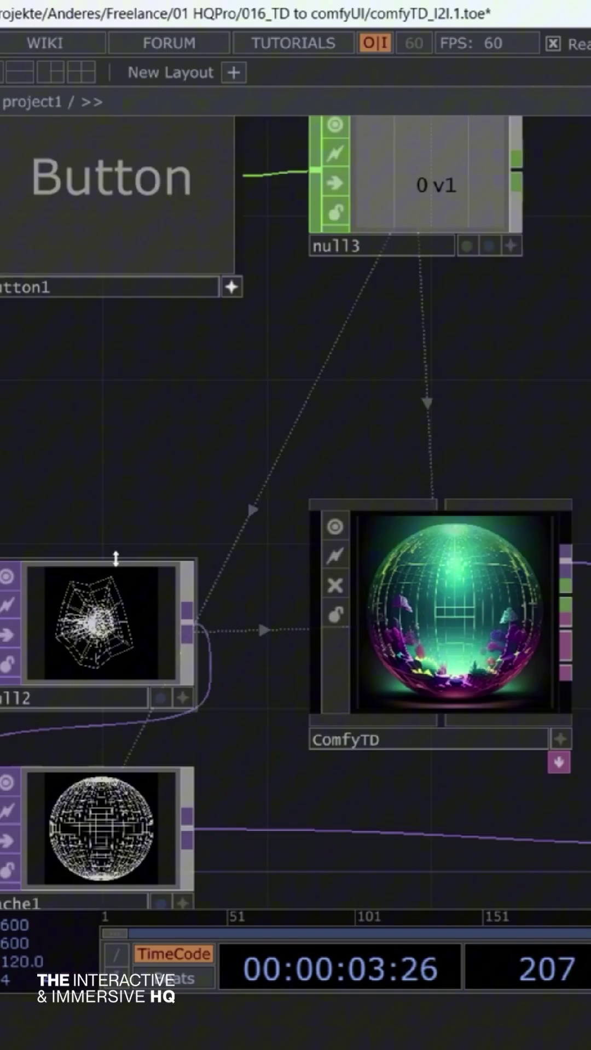
{"action": "left_click_drag", "start_coordinate": [116, 558], "coordinate": [179, 655]}
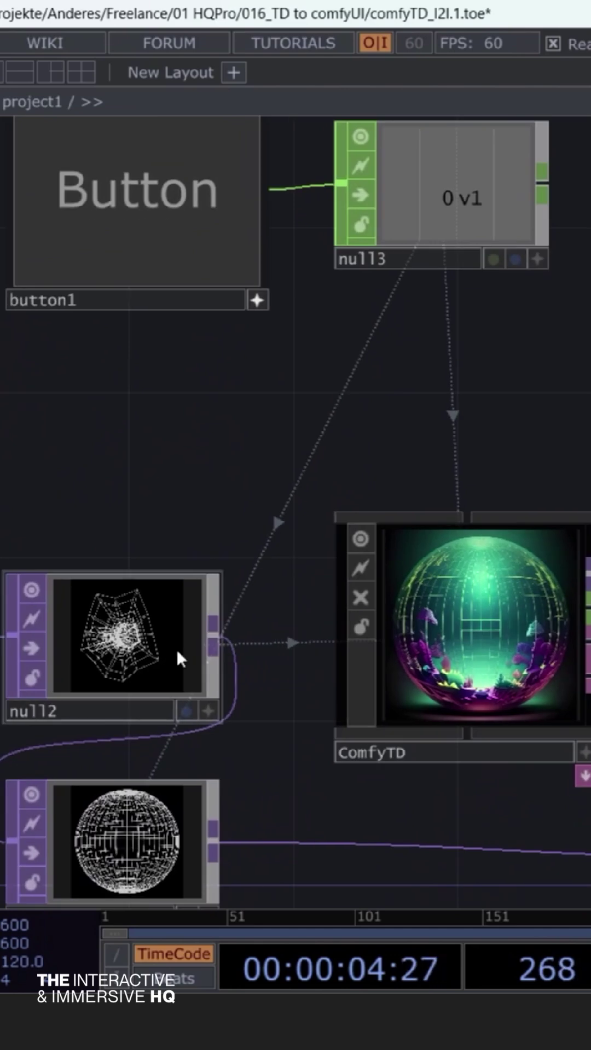
{"action": "left_click", "coordinate": [132, 218]}
{"action": "left_click_drag", "start_coordinate": [183, 444], "coordinate": [162, 244]}
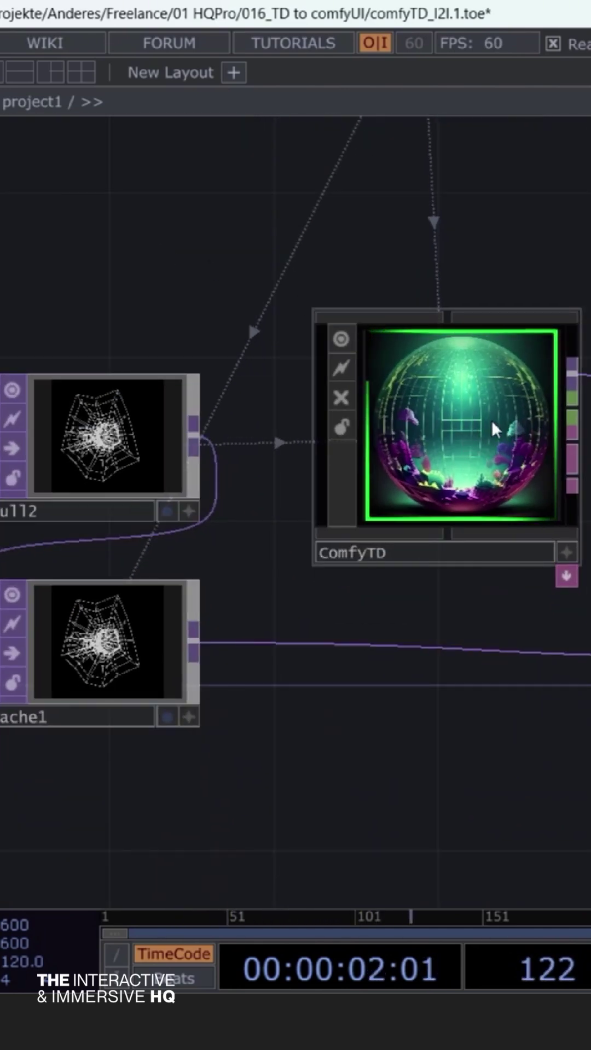
{"action": "left_click_drag", "start_coordinate": [574, 328], "coordinate": [442, 321]}
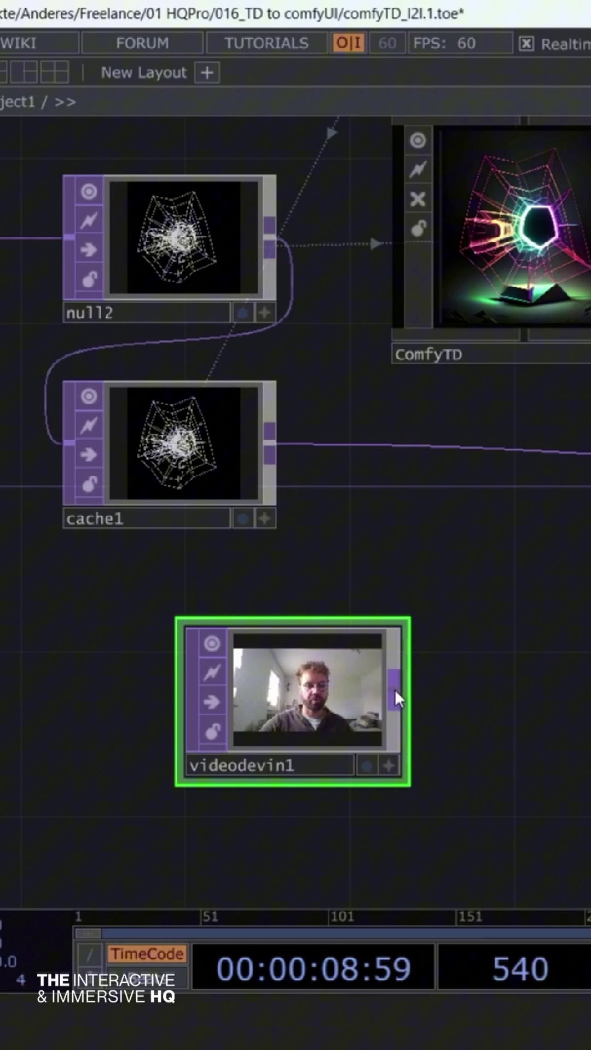
- Wire videodevin1's output into null2 so ComfyTD stylizes the webcam frames
{"action": "left_click_drag", "start_coordinate": [394, 690], "coordinate": [64, 238]}
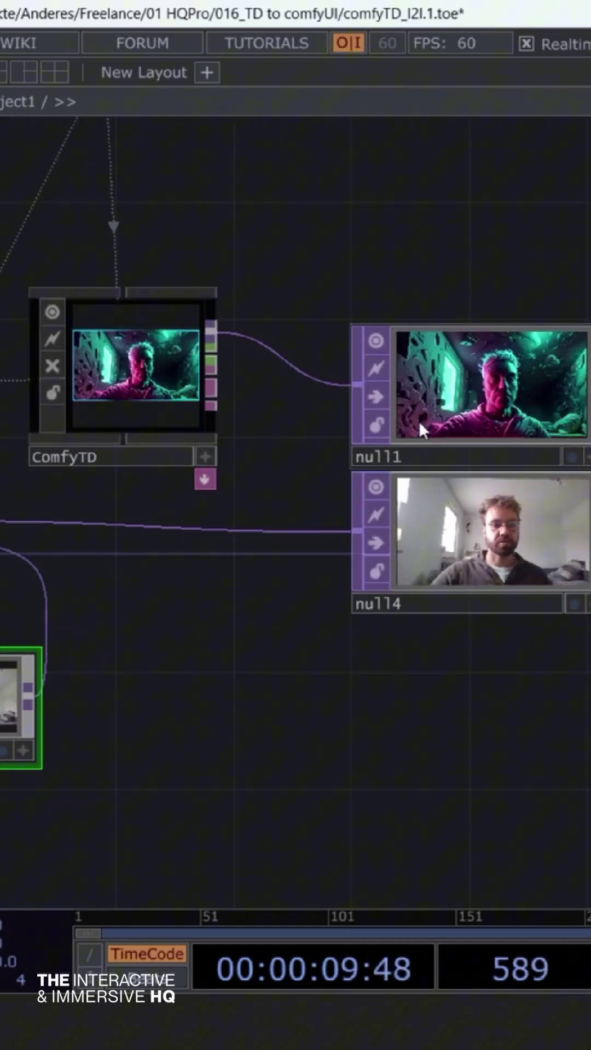
{"action": "scroll", "coordinate": [527, 393], "scroll_direction": "up", "scroll_amount": 5}
{"action": "scroll", "coordinate": [486, 389], "scroll_direction": "down", "scroll_amount": 5}
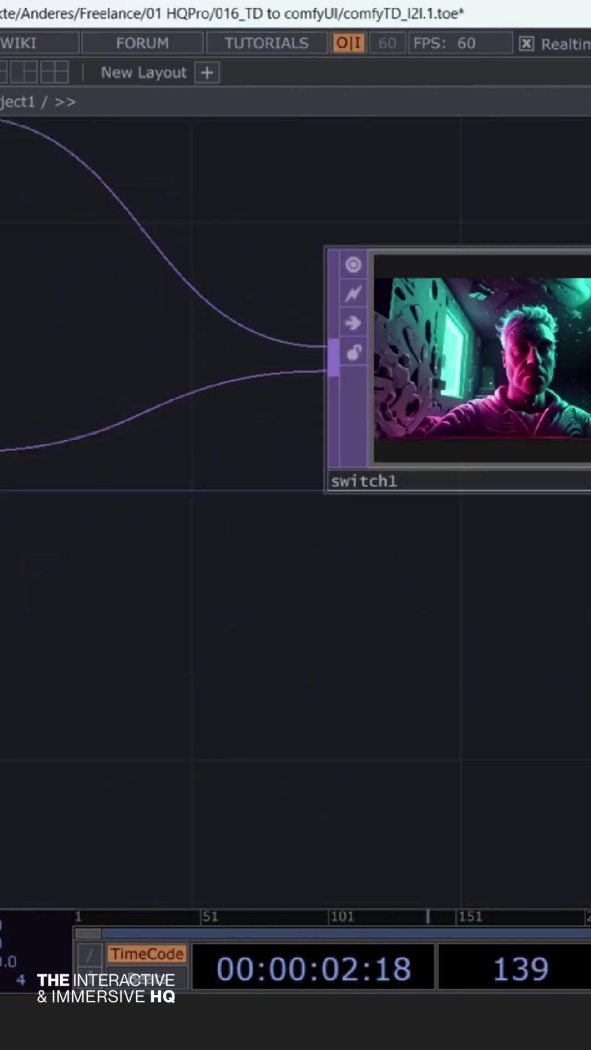
{"action": "scroll", "coordinate": [439, 387], "scroll_direction": "up", "scroll_amount": 5}
{"action": "scroll", "coordinate": [421, 375], "scroll_direction": "down", "scroll_amount": 5}
{"action": "left_click", "coordinate": [421, 375]}
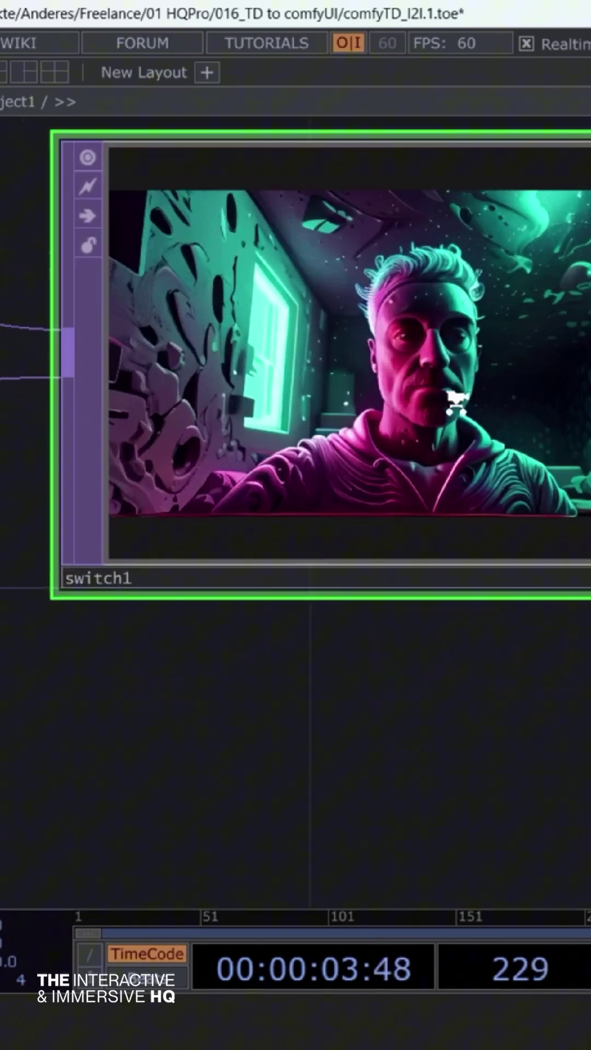
{"action": "scroll", "coordinate": [421, 375], "scroll_direction": "up", "scroll_amount": 5}
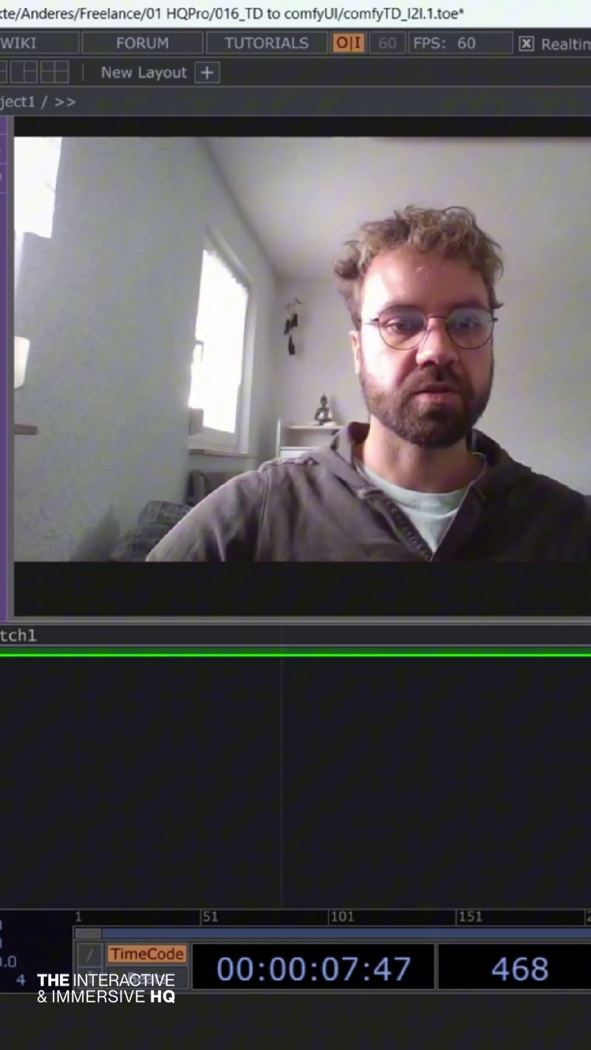
{"action": "scroll", "coordinate": [422, 376], "scroll_direction": "down", "scroll_amount": 5}
{"action": "scroll", "coordinate": [557, 356], "scroll_direction": "down", "scroll_amount": 5}
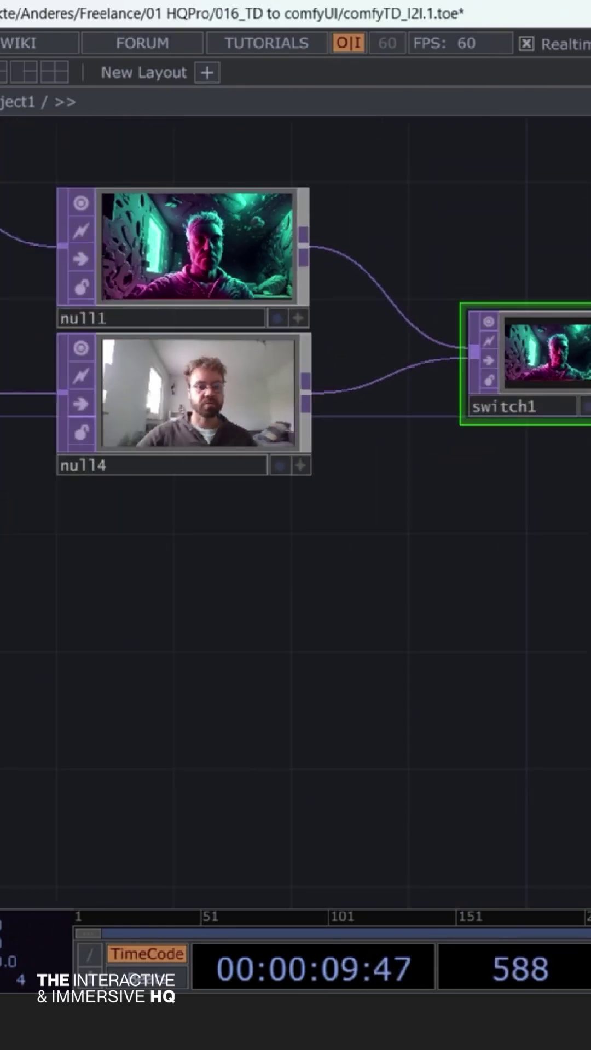